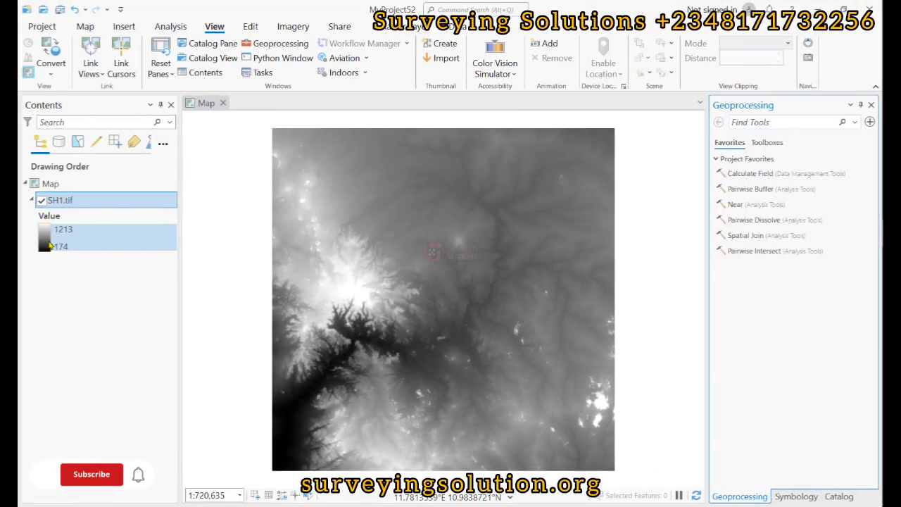
# Step: Apply an orange-green-blue colour ramp to SH1.tif from its Symbology settings
pyautogui.click(49, 245)
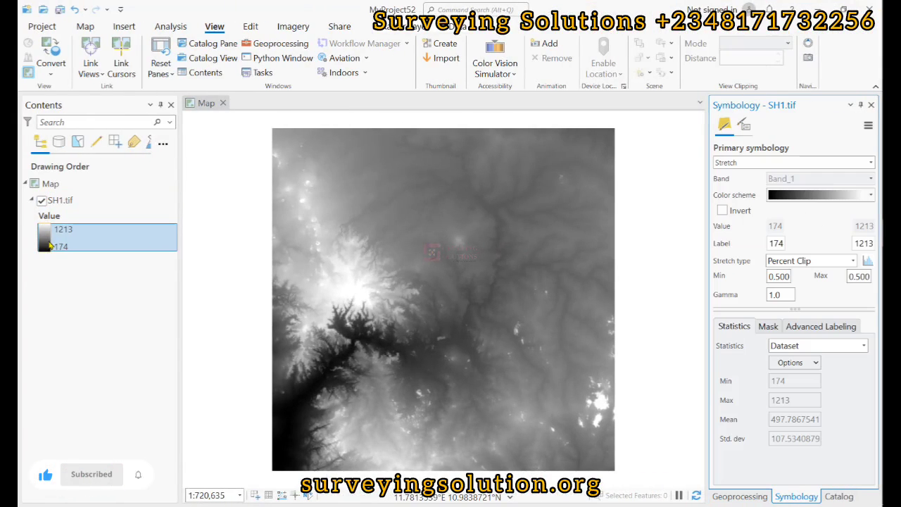
pyautogui.click(871, 196)
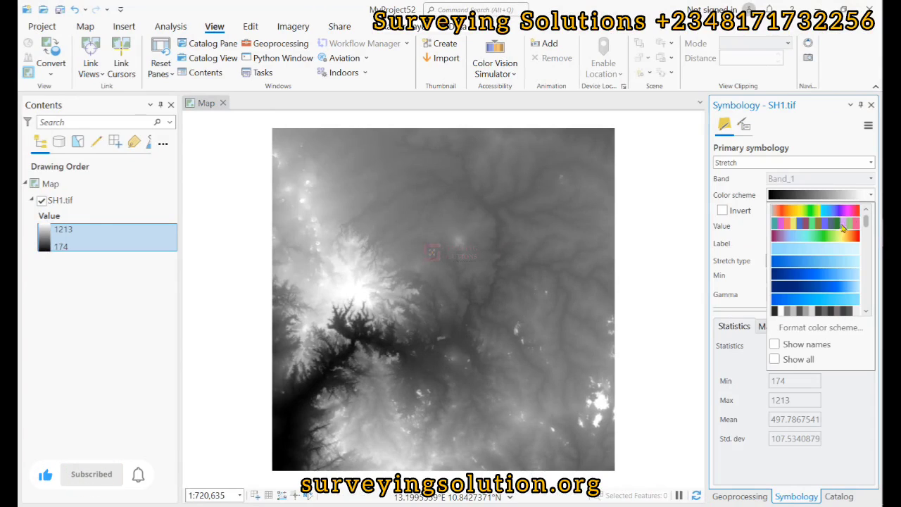
pyautogui.scroll(-3, 813, 269)
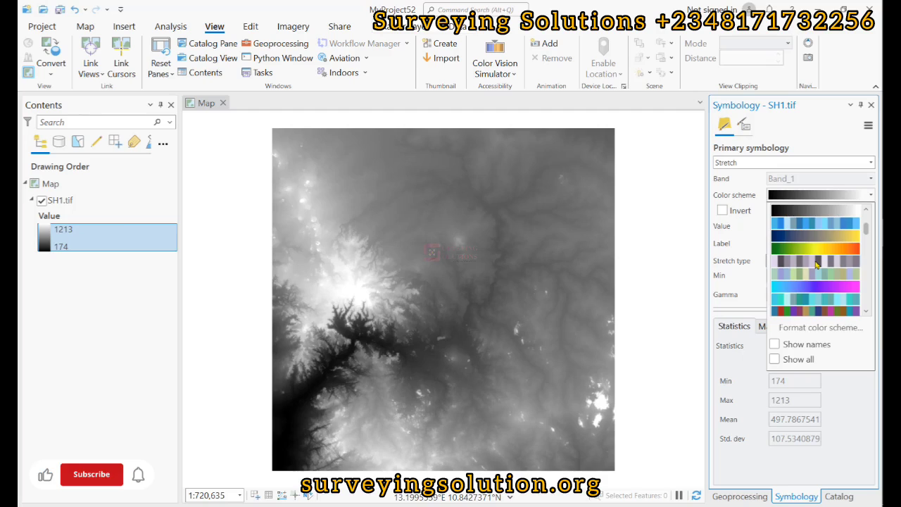
pyautogui.scroll(-4, 817, 264)
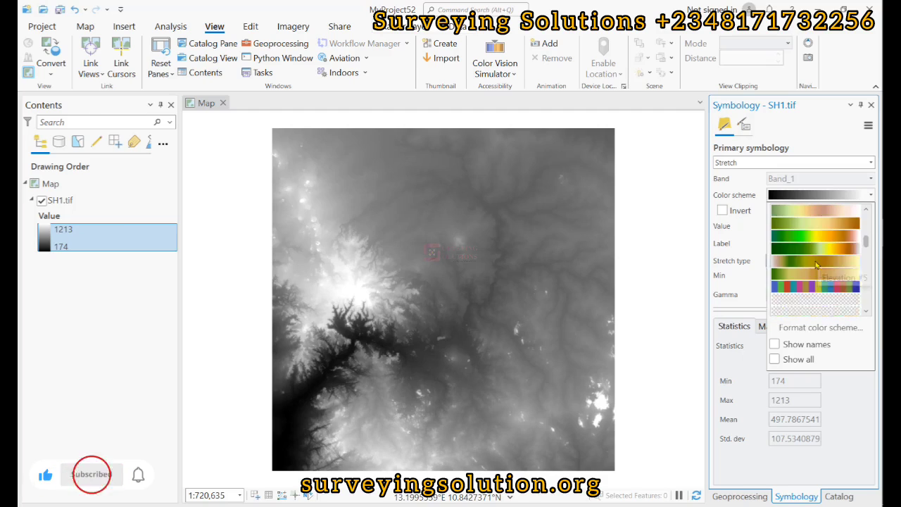
pyautogui.scroll(-3, 817, 265)
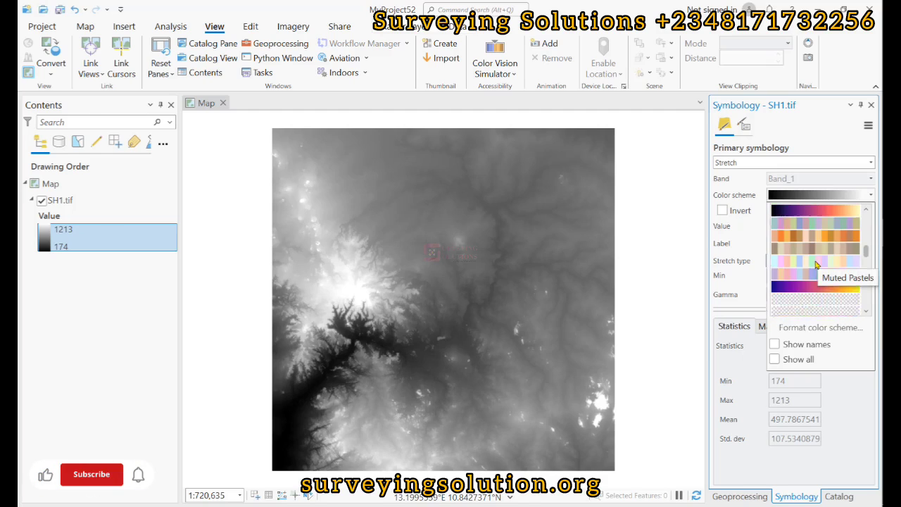
pyautogui.scroll(-1, 817, 264)
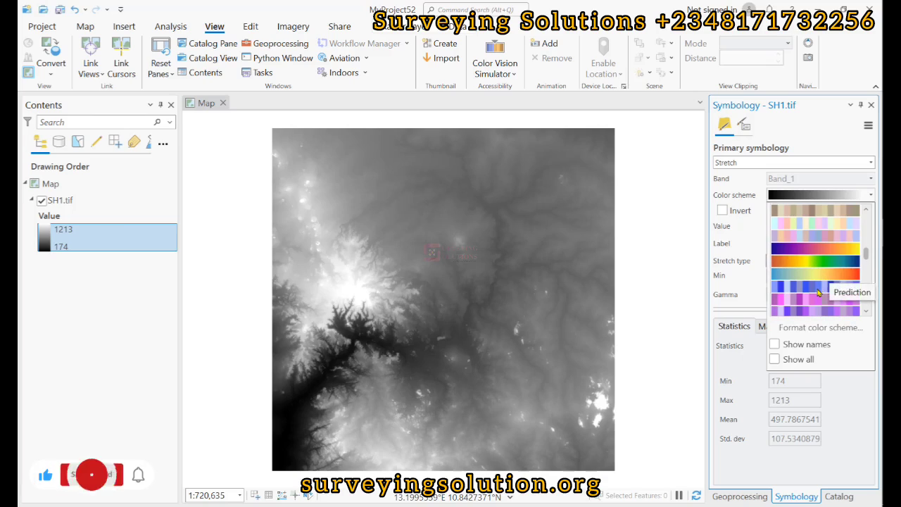
pyautogui.click(842, 262)
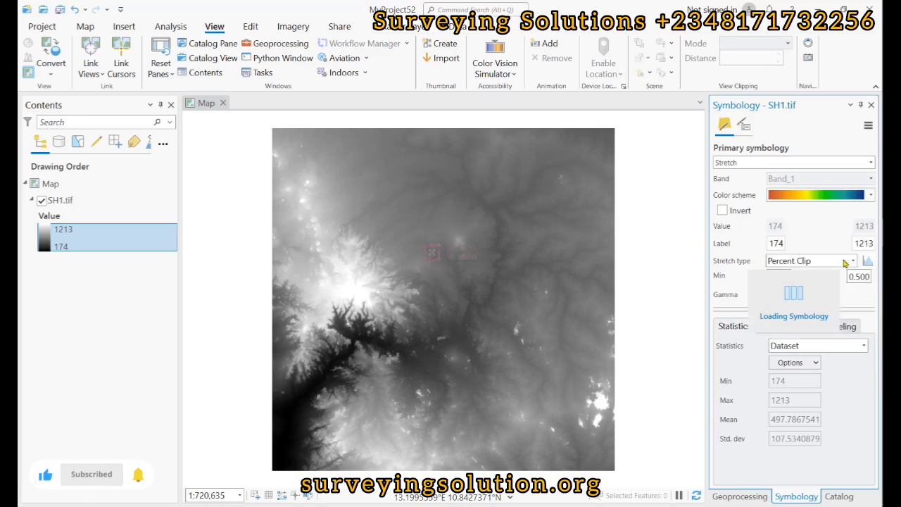
# Step: Switch SH1.tif to the red-yellow-cyan-purple ramp, inverted so high elevations show red
pyautogui.click(871, 195)
pyautogui.scroll(-3, 830, 262)
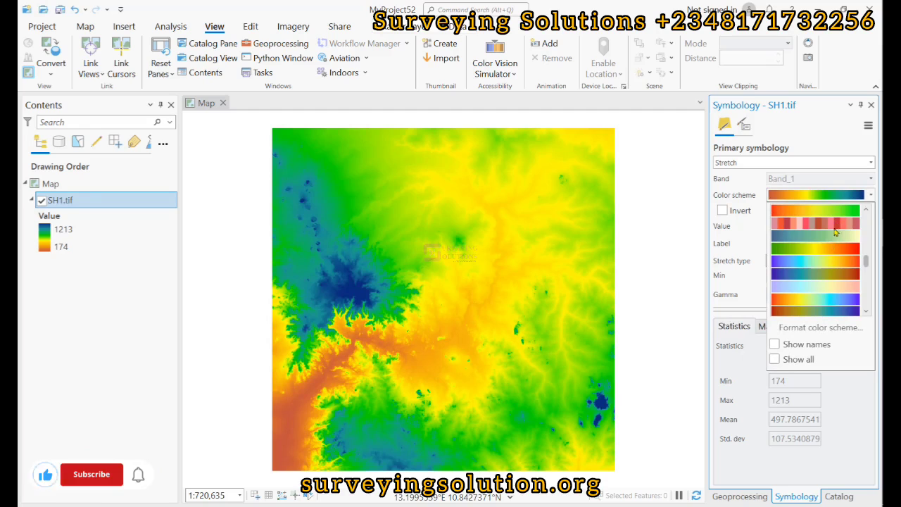
pyautogui.click(829, 299)
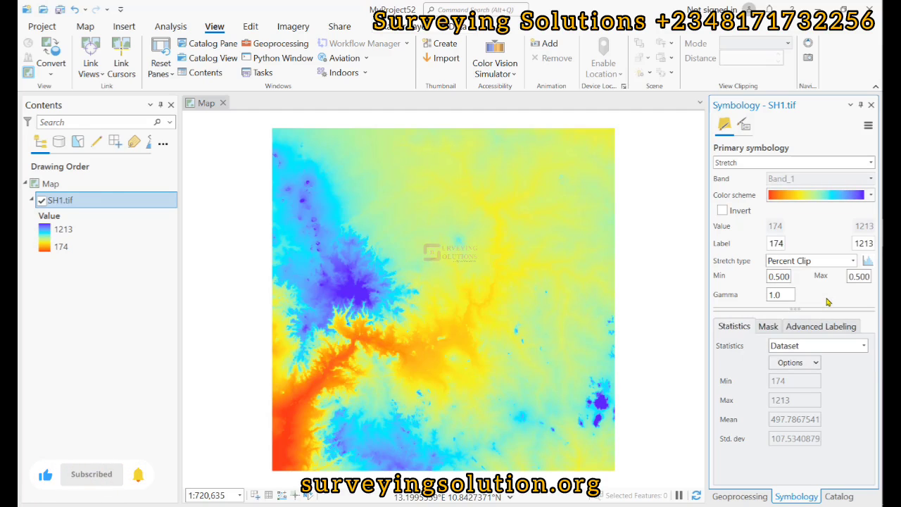
pyautogui.click(722, 211)
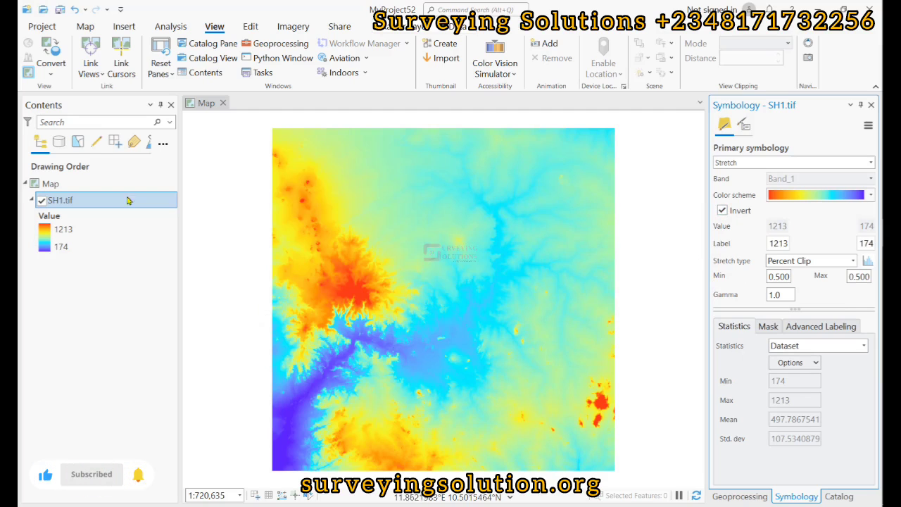
pyautogui.click(92, 233)
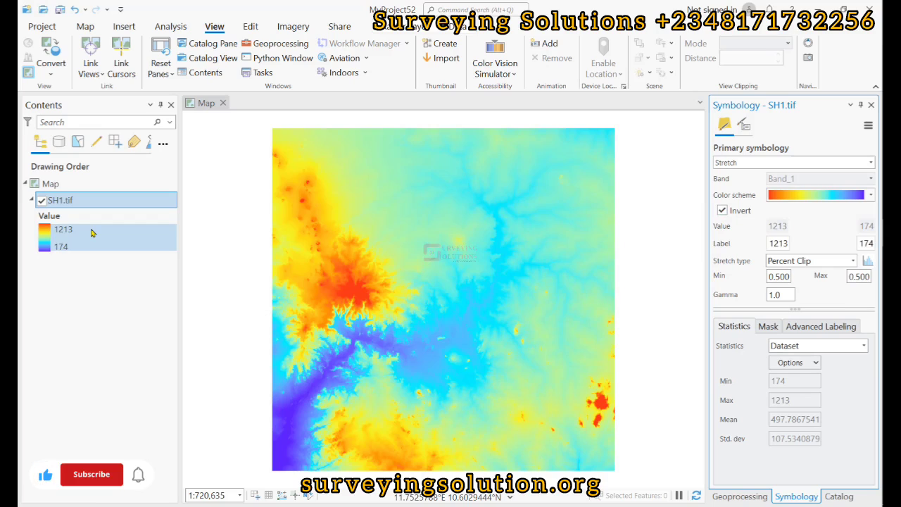
pyautogui.click(50, 259)
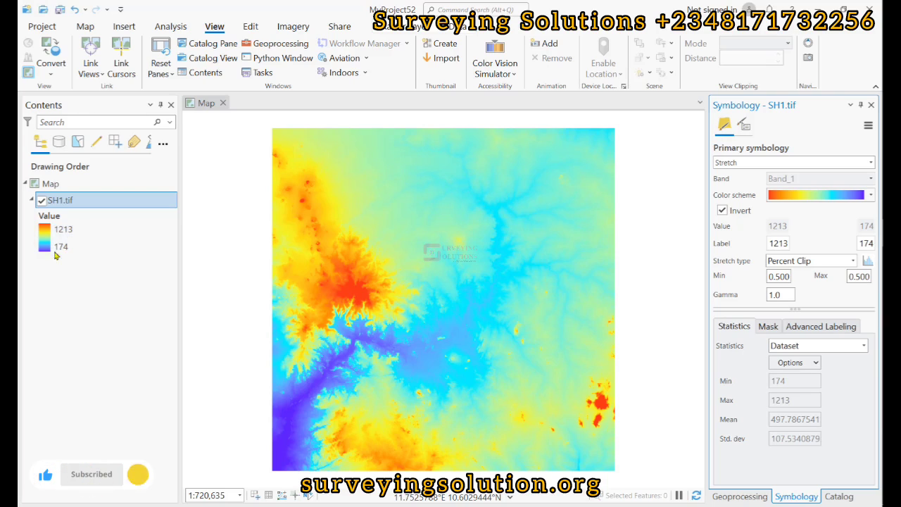
pyautogui.click(61, 251)
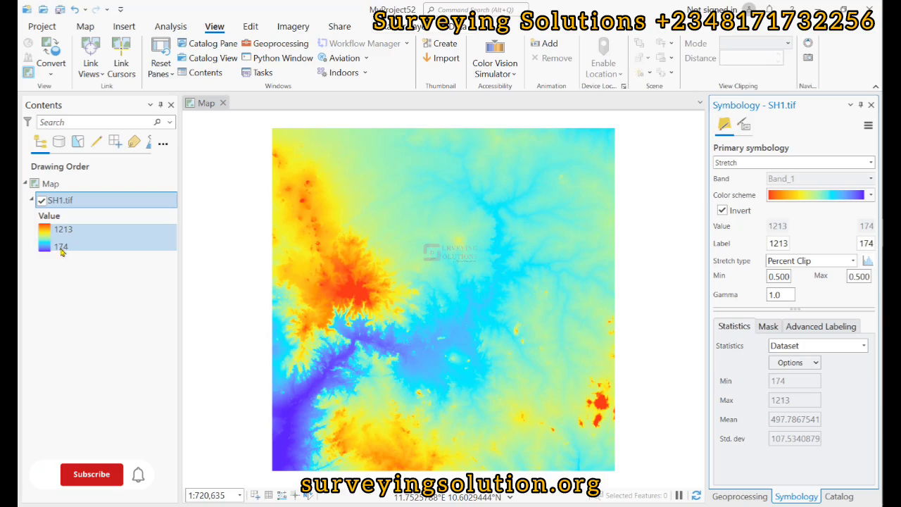
# Step: Find the Raster Calculator tool and float it as a separate window
pyautogui.click(729, 497)
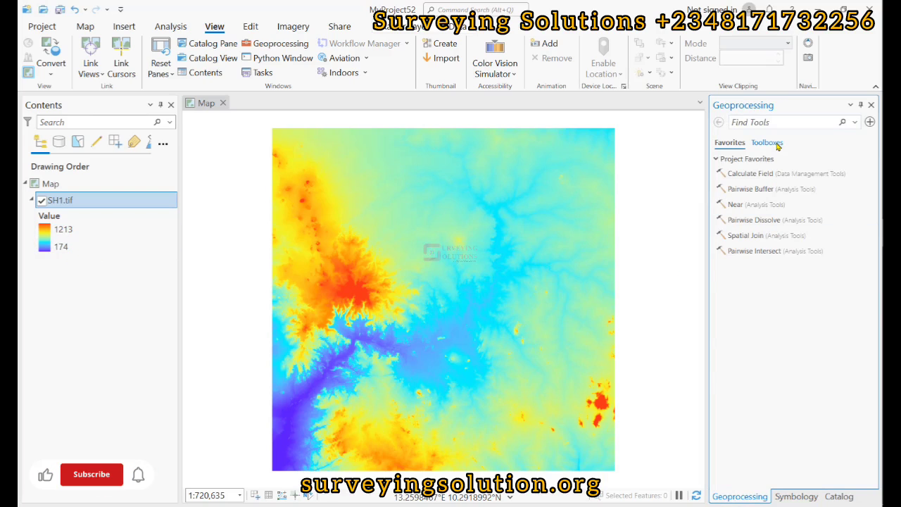
pyautogui.write('raster ca')
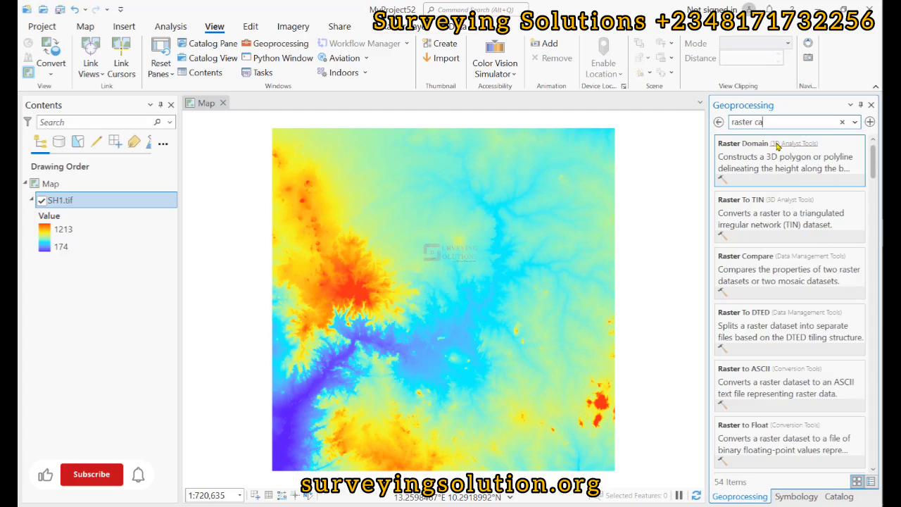
pyautogui.write('lc')
pyautogui.click(744, 145)
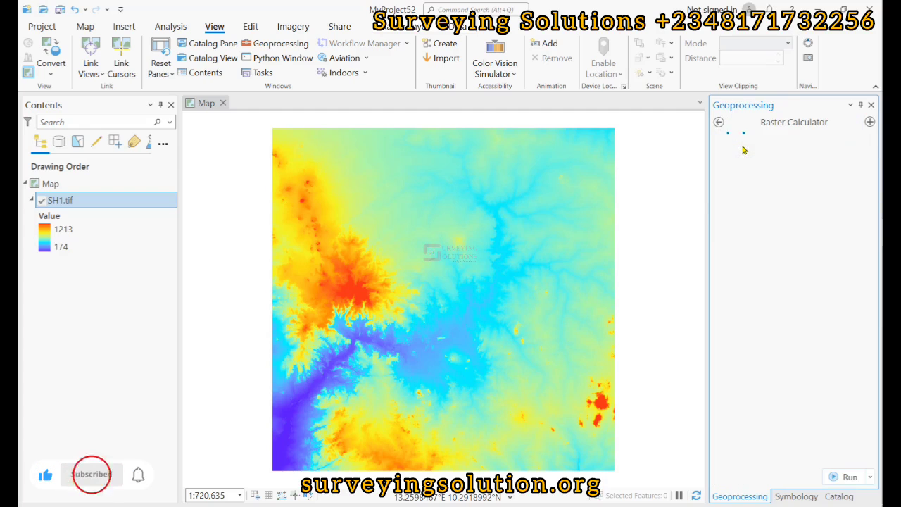
pyautogui.click(851, 105)
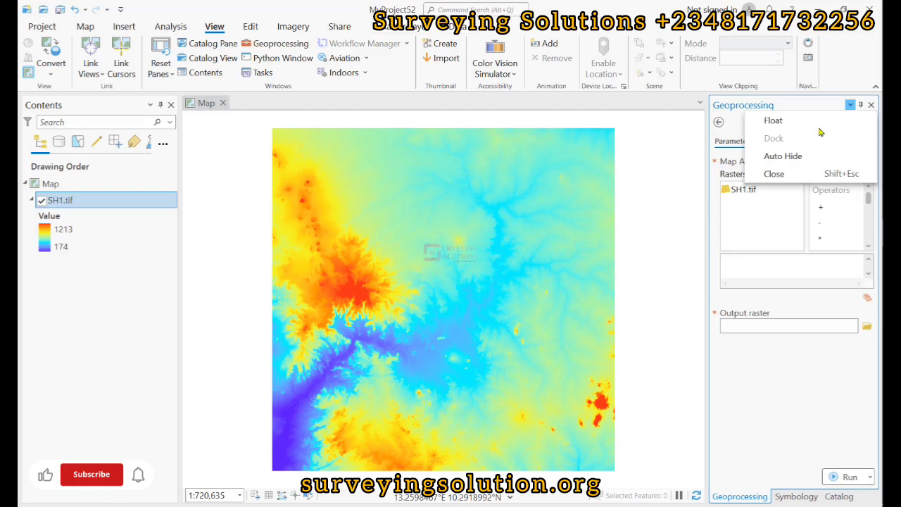
pyautogui.press('Escape')
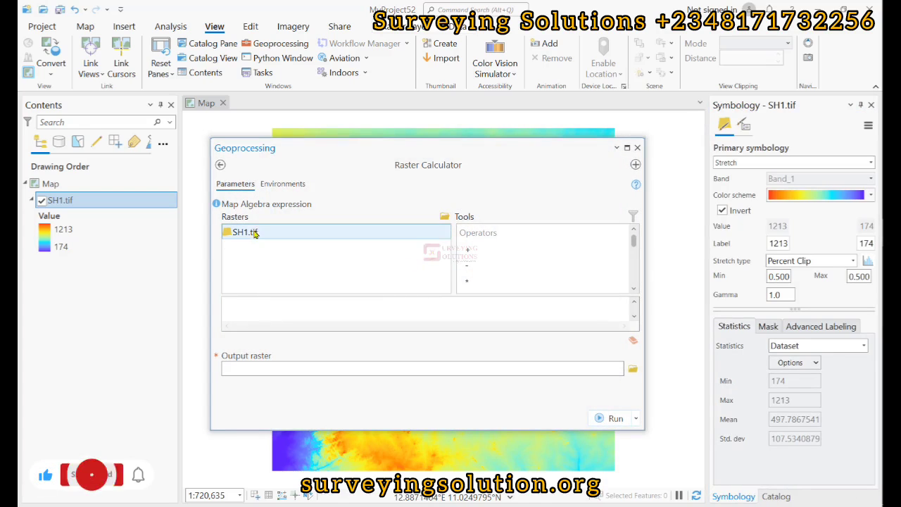
# Step: Build the expression ( "SH1.tif" >500) and run it to output rastercalc
pyautogui.click(242, 304)
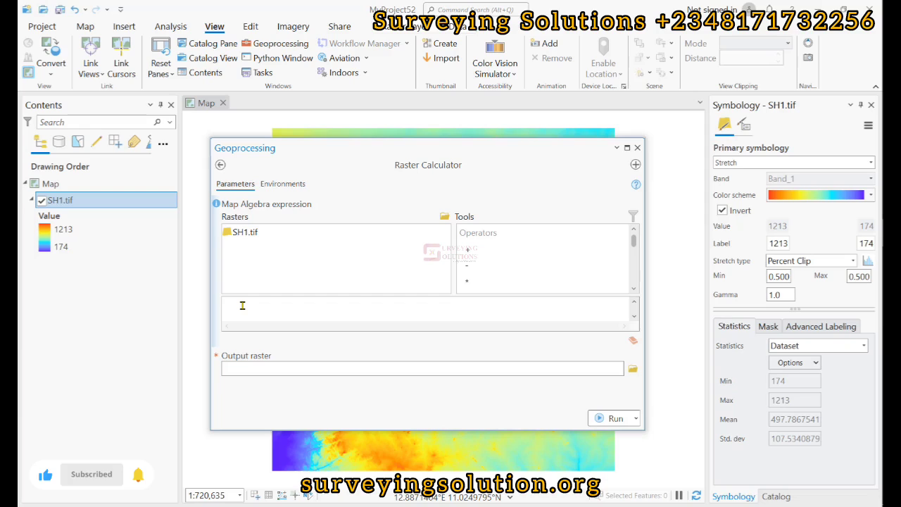
pyautogui.write('(')
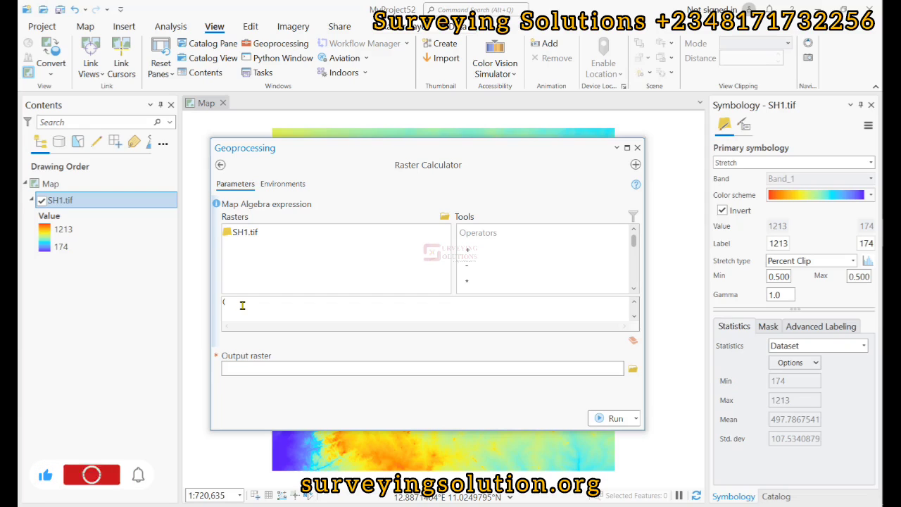
pyautogui.doubleClick(245, 233)
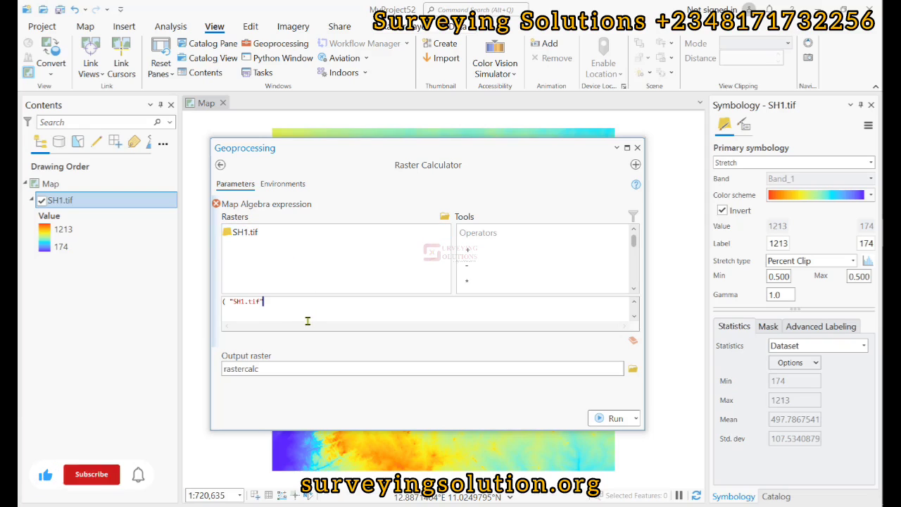
pyautogui.scroll(-3, 500, 264)
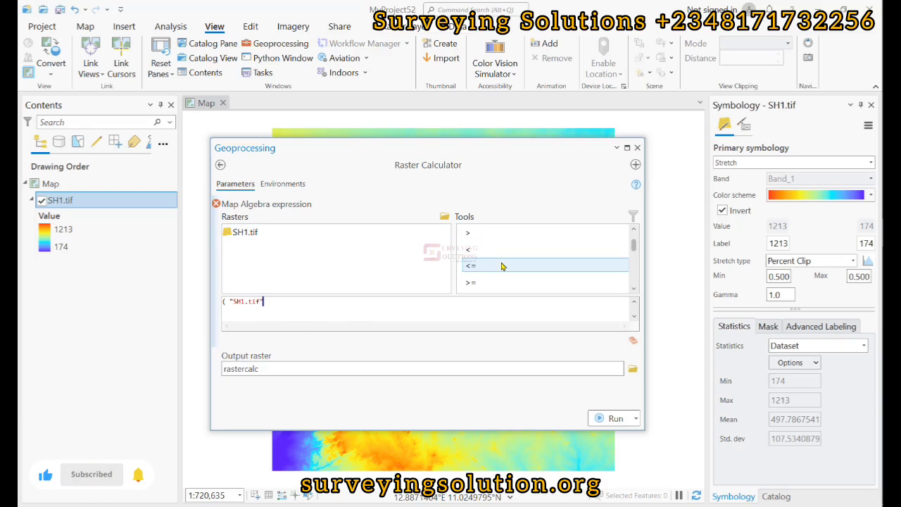
pyautogui.doubleClick(474, 234)
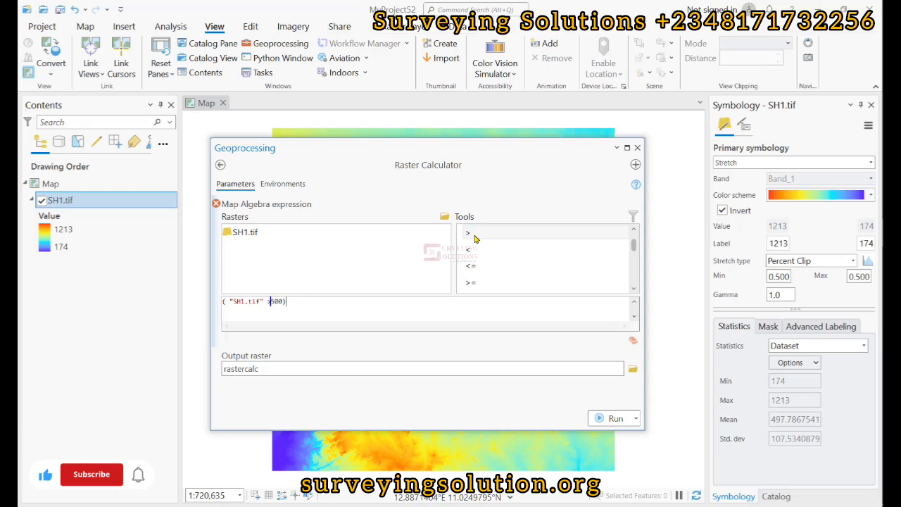
pyautogui.click(256, 347)
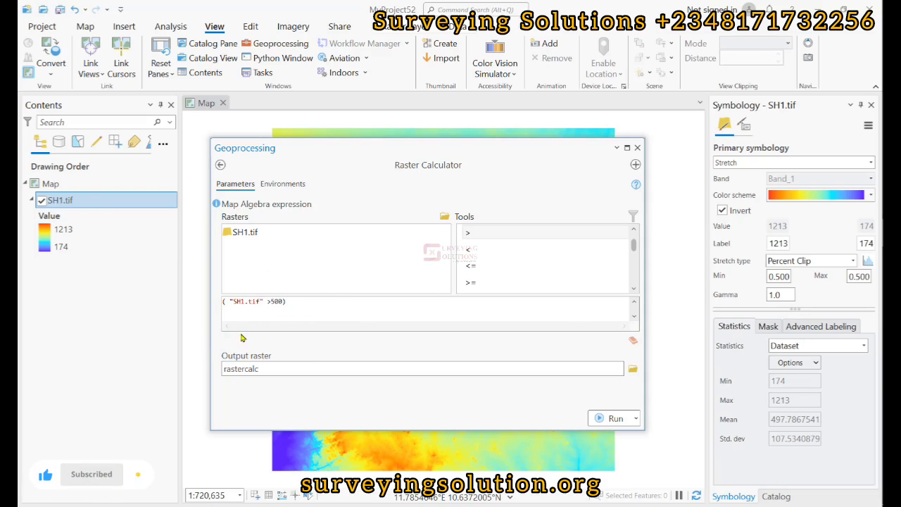
pyautogui.click(64, 238)
pyautogui.click(607, 419)
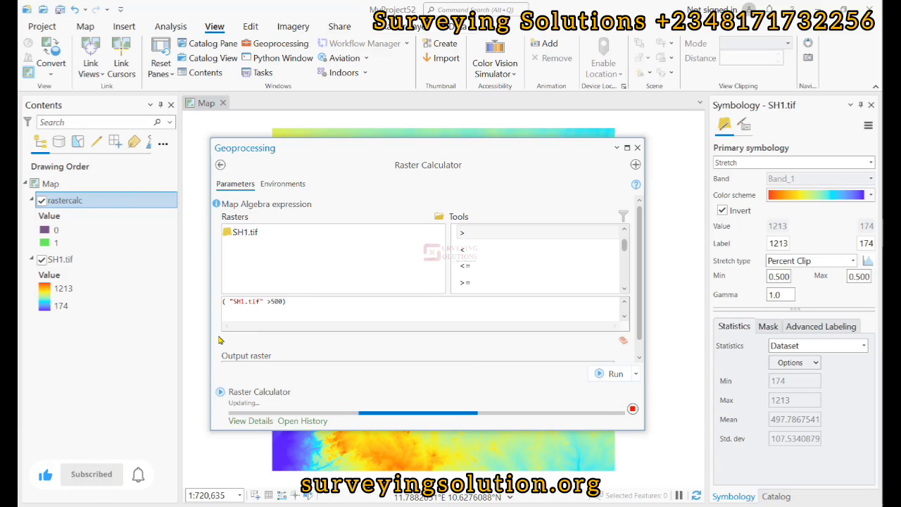
# Step: Dock the calculator below the map to inspect rastercalc, then float it back up
pyautogui.moveTo(429, 156); pyautogui.dragTo(433, 443)
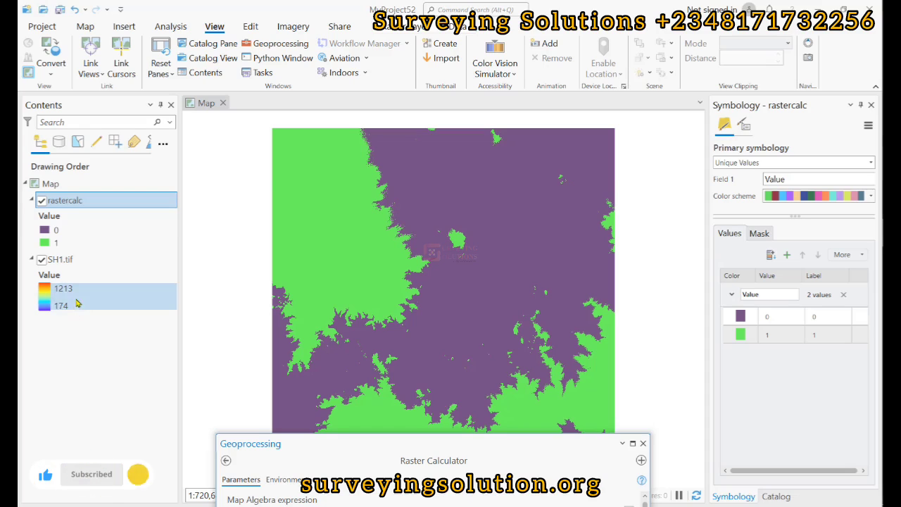
pyautogui.moveTo(371, 448); pyautogui.dragTo(387, 167)
# Step: Extend the expression to ( "SH1.tif" >500) * "SH1.tif" and run it as rastercalc2
pyautogui.click(314, 320)
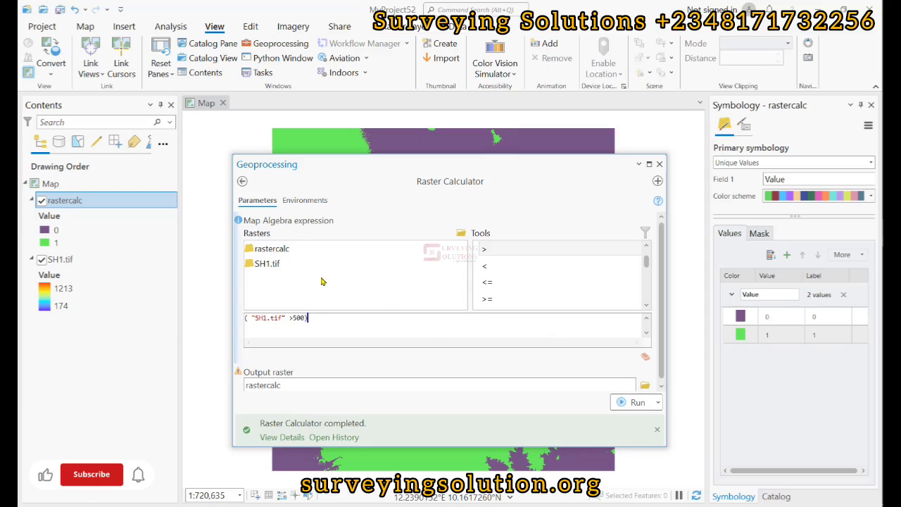
pyautogui.scroll(2, 529, 280)
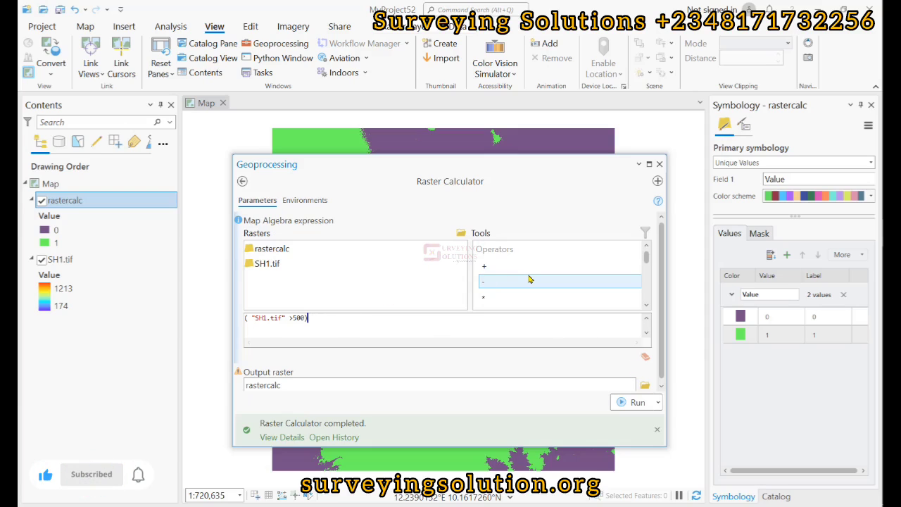
pyautogui.scroll(-1, 497, 264)
pyautogui.click(491, 255)
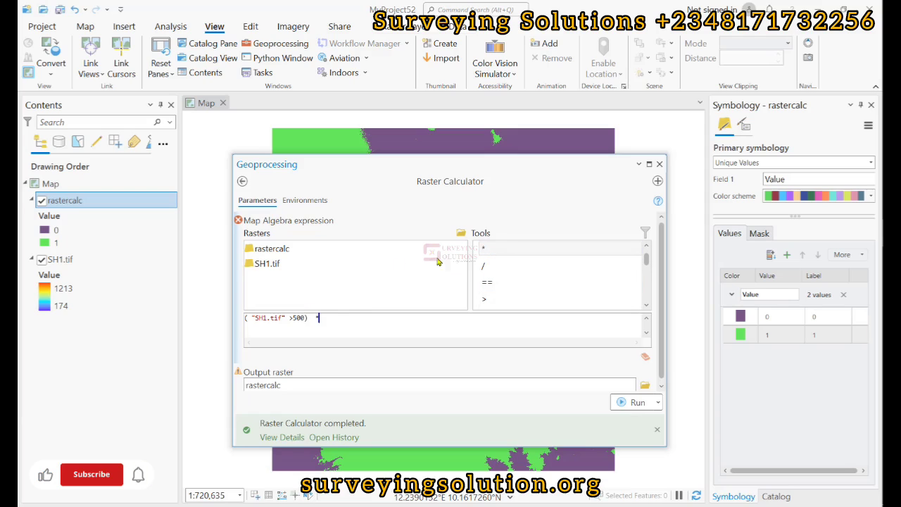
pyautogui.doubleClick(268, 264)
pyautogui.click(309, 384)
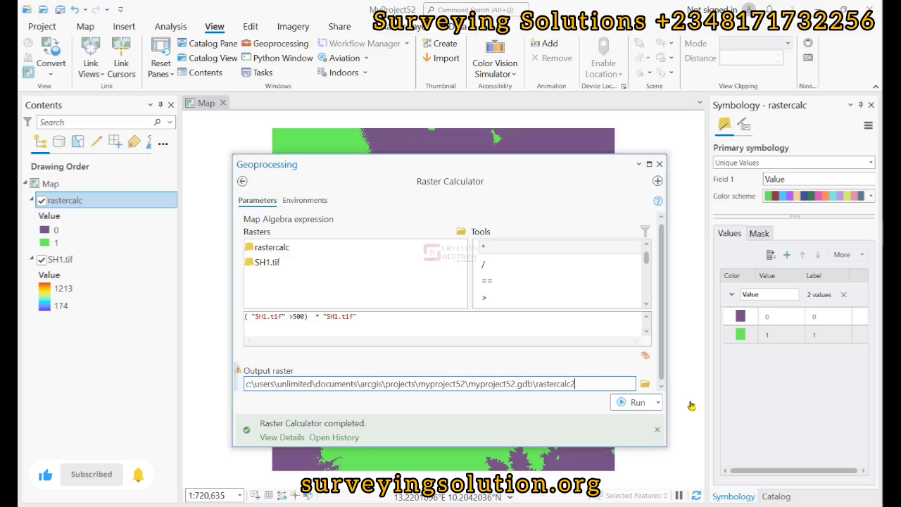
pyautogui.click(255, 356)
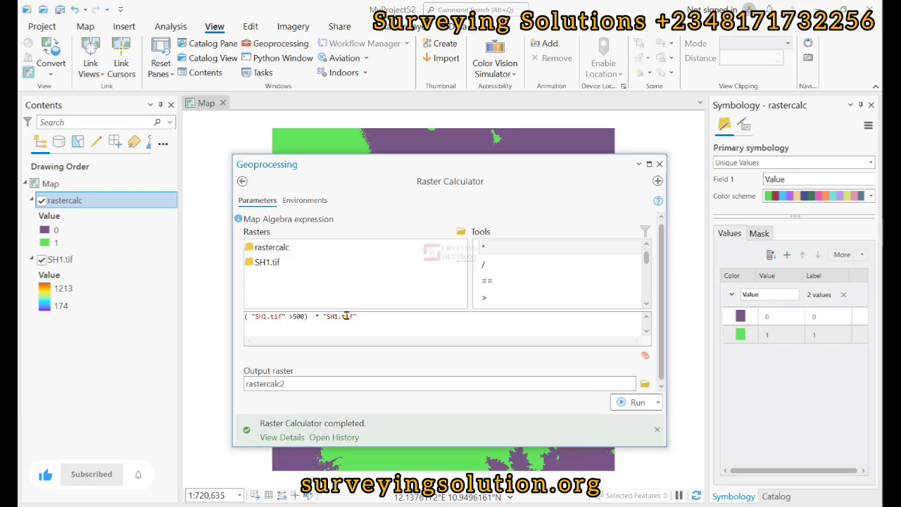
pyautogui.click(631, 402)
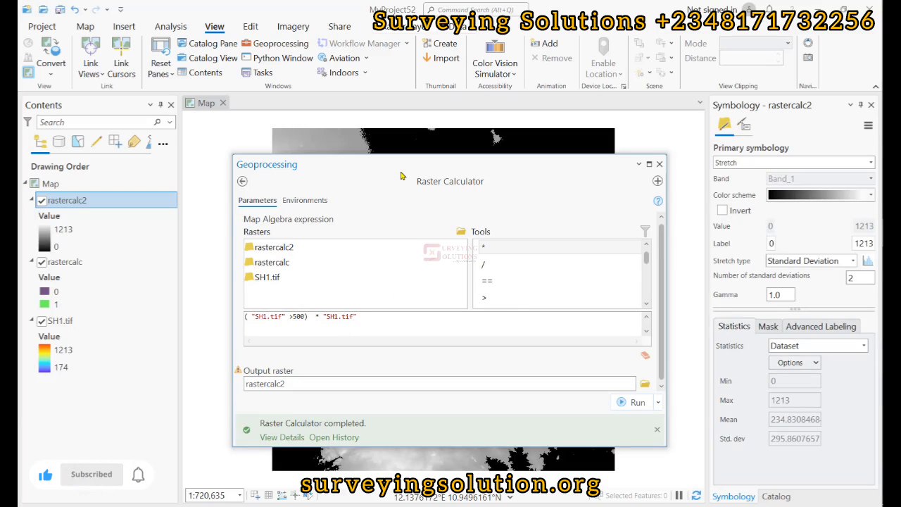
# Step: Dock the calculator at the bottom and toggle rastercalc2 on and off against the mask
pyautogui.moveTo(409, 168); pyautogui.dragTo(386, 493)
pyautogui.click(47, 201)
pyautogui.click(43, 201)
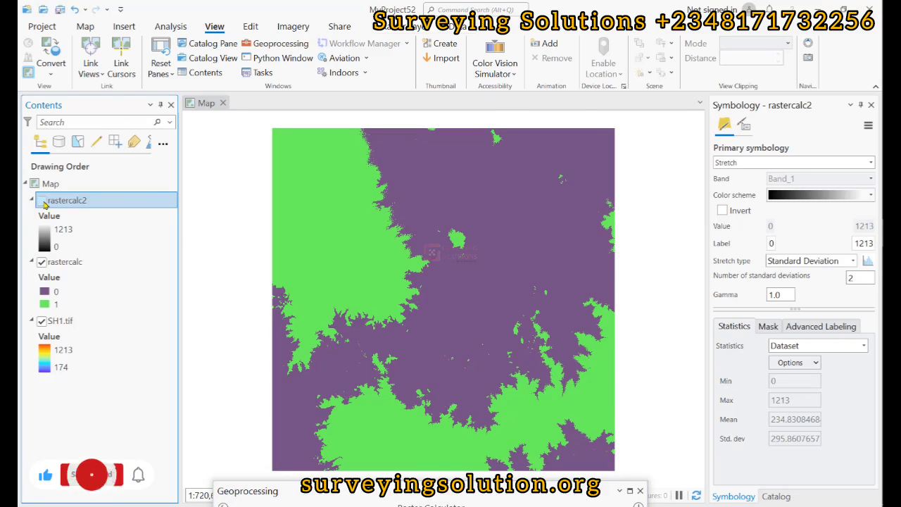
pyautogui.click(42, 202)
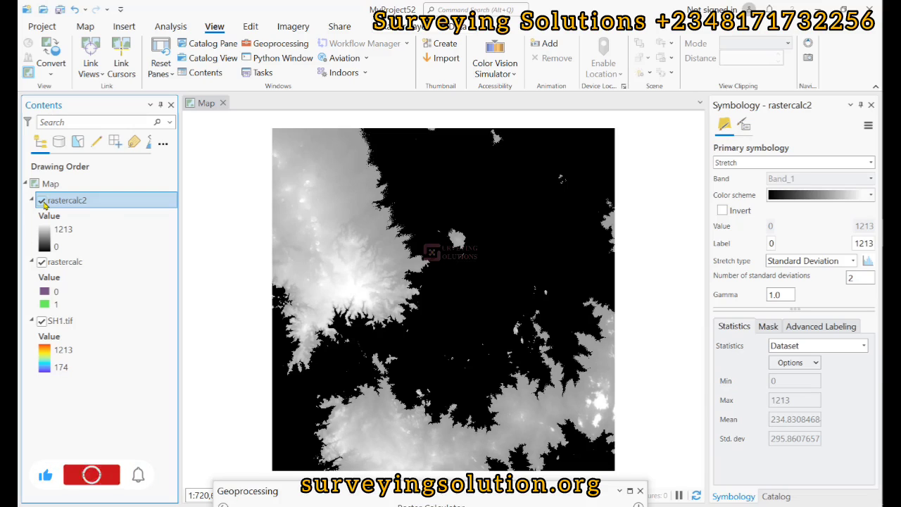
pyautogui.click(42, 202)
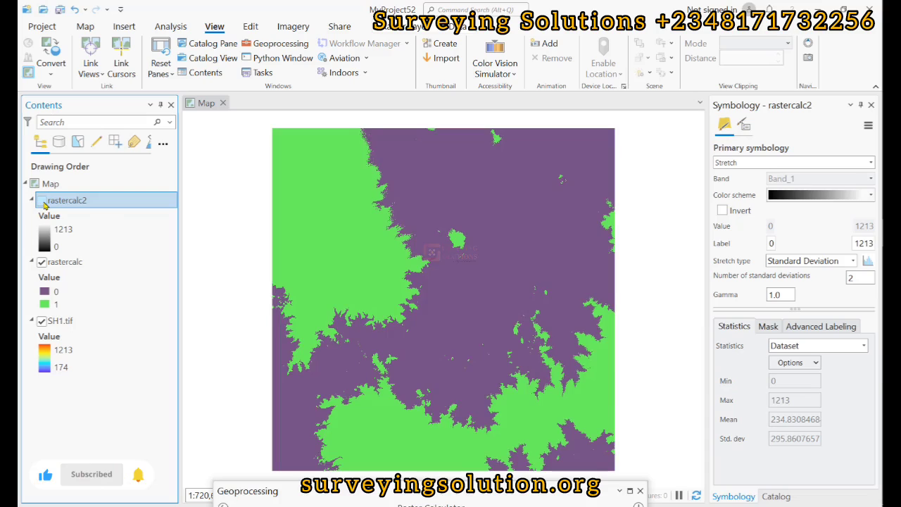
pyautogui.click(43, 201)
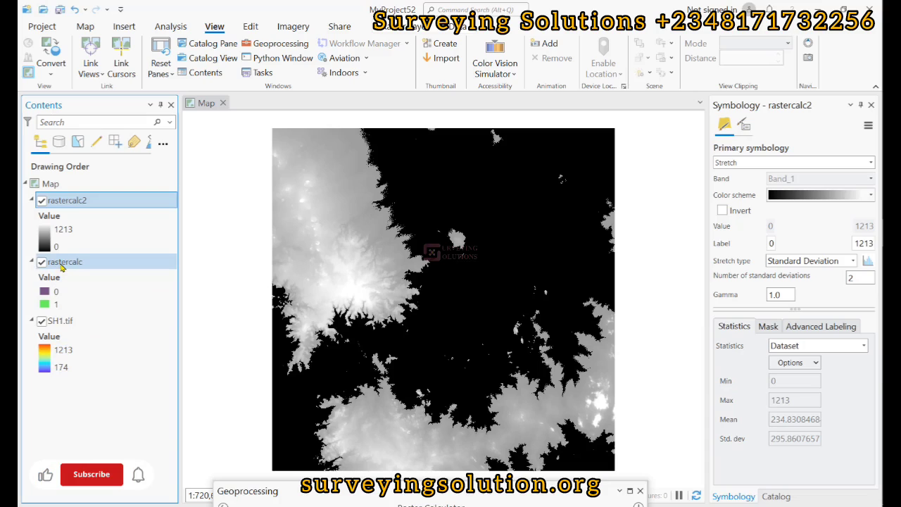
pyautogui.click(41, 201)
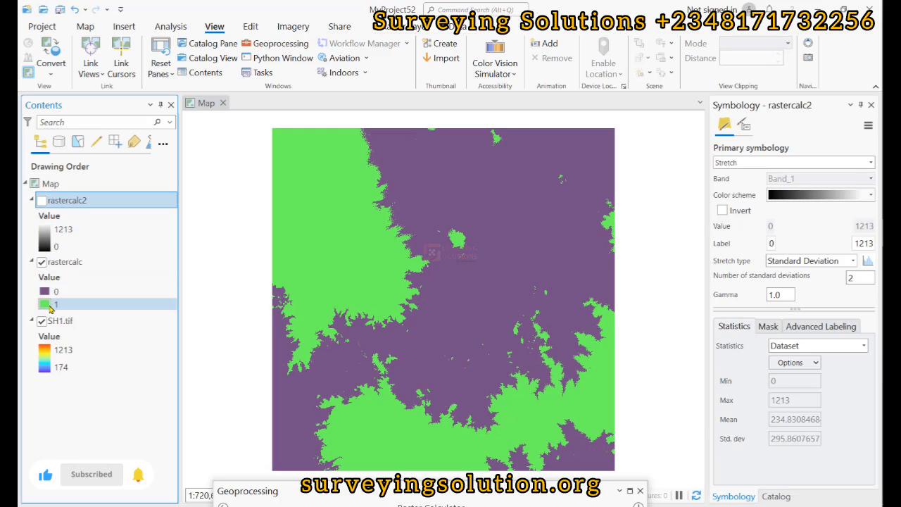
pyautogui.click(42, 201)
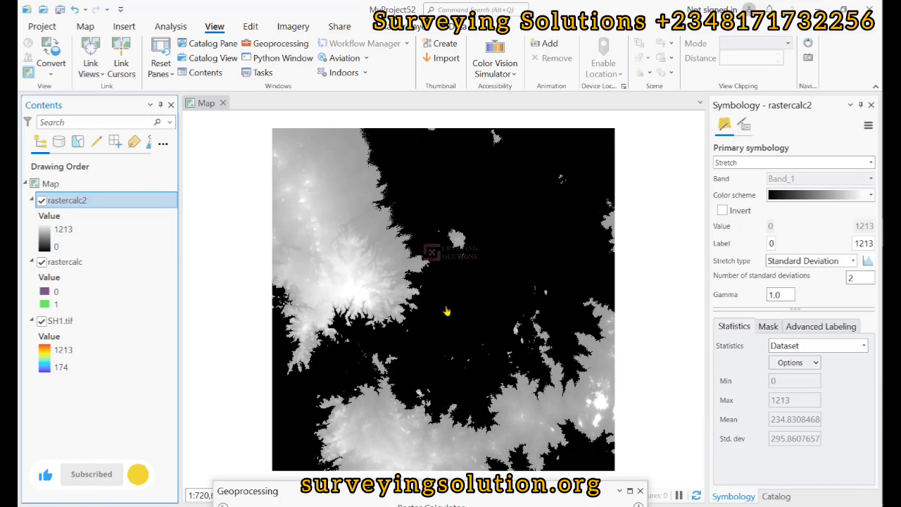
# Step: Give rastercalc2 the green-yellow-red colour ramp and bring Raster Calculator back over the map
pyautogui.click(70, 237)
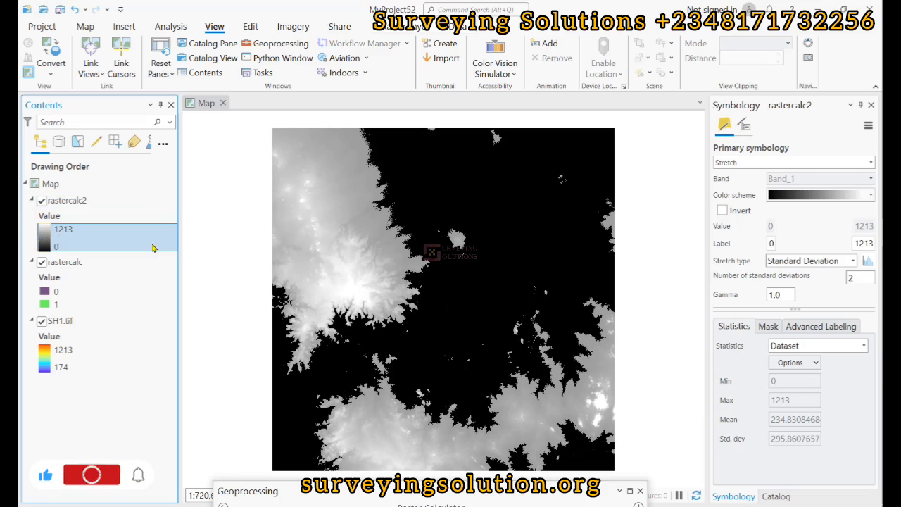
pyautogui.click(872, 196)
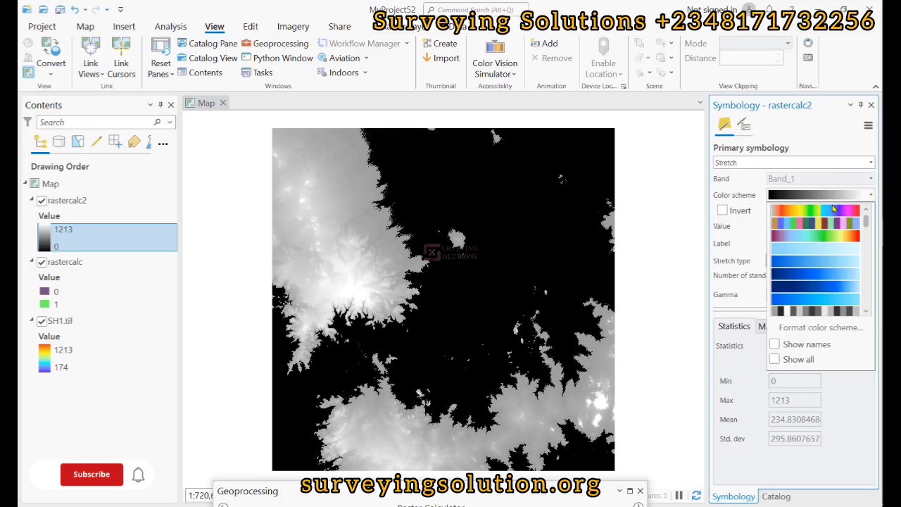
pyautogui.scroll(-3, 834, 248)
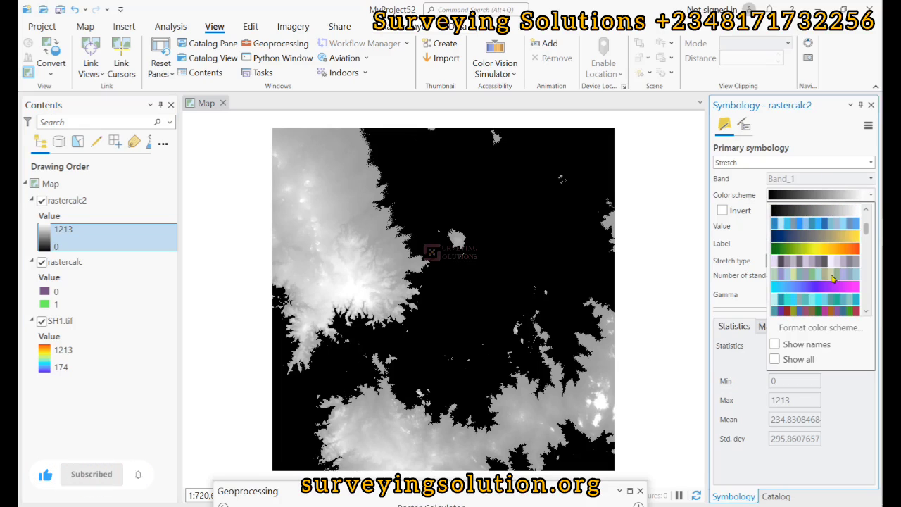
pyautogui.click(840, 248)
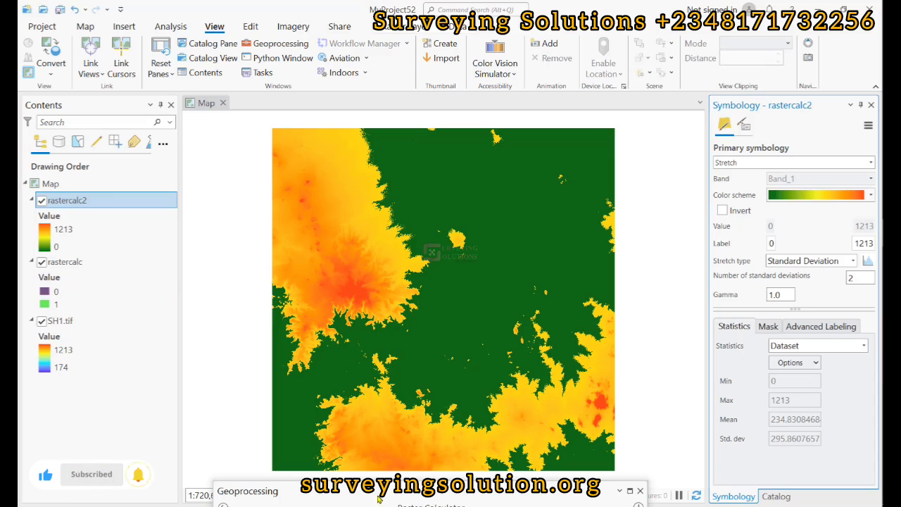
pyautogui.click(247, 491)
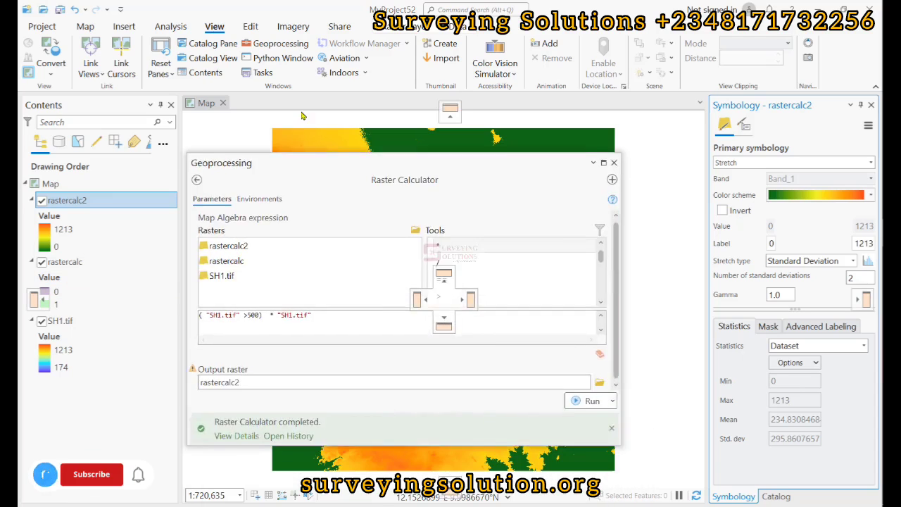